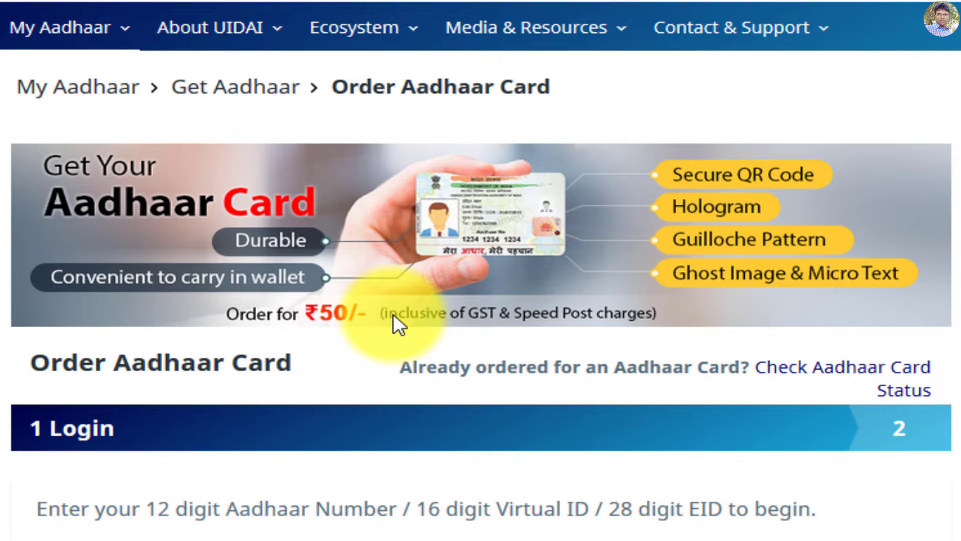
- View the Virtual ID and EID login forms, and return to the Aadhaar Number form
scroll(392, 313, "down", 9)
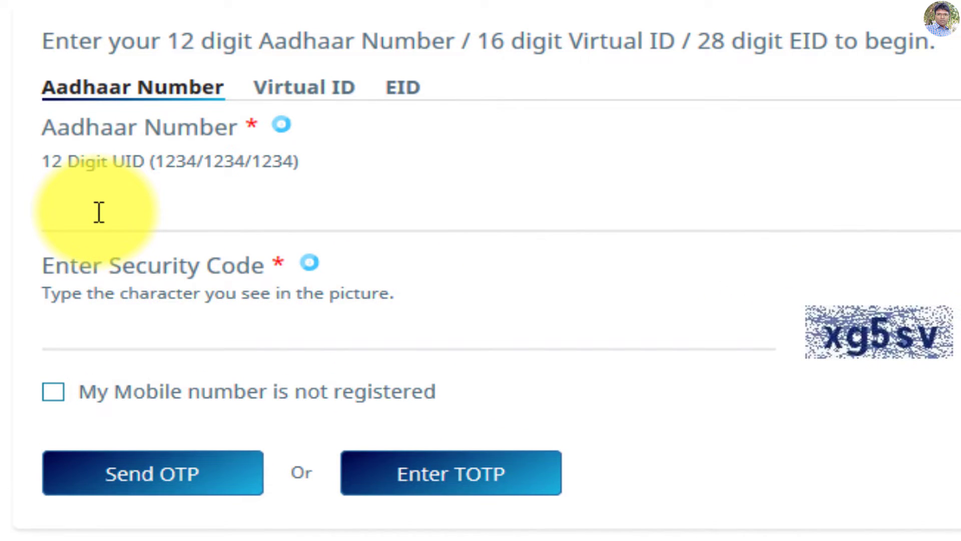
left_click(287, 90)
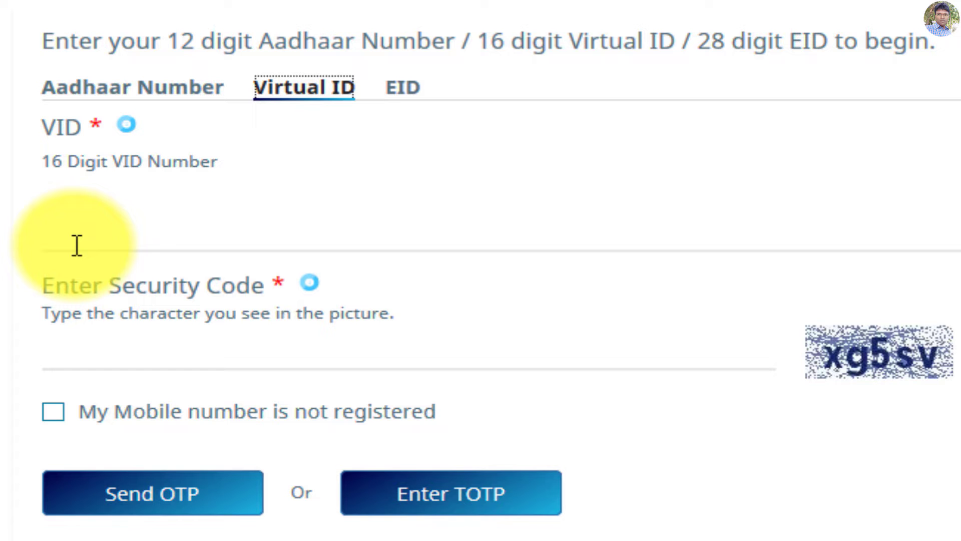
left_click(396, 87)
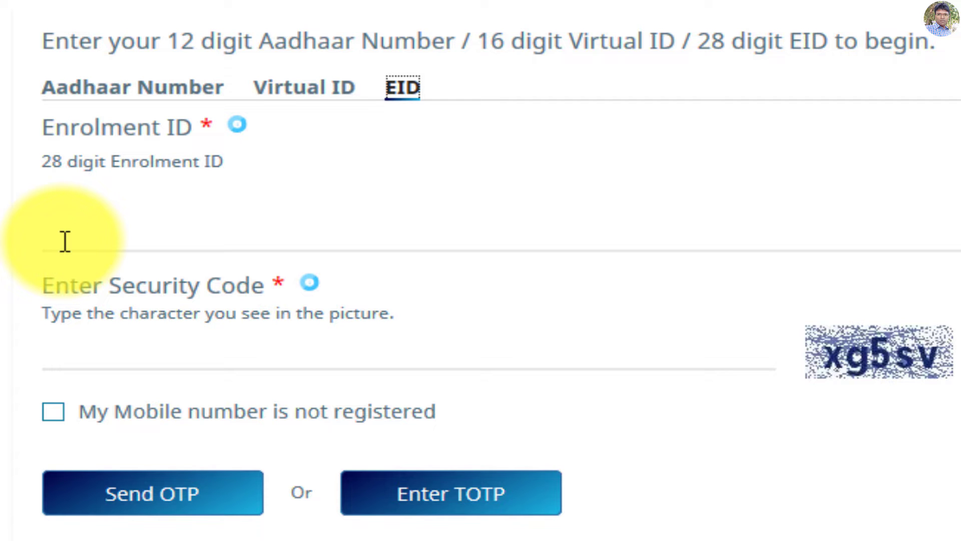
left_click(86, 86)
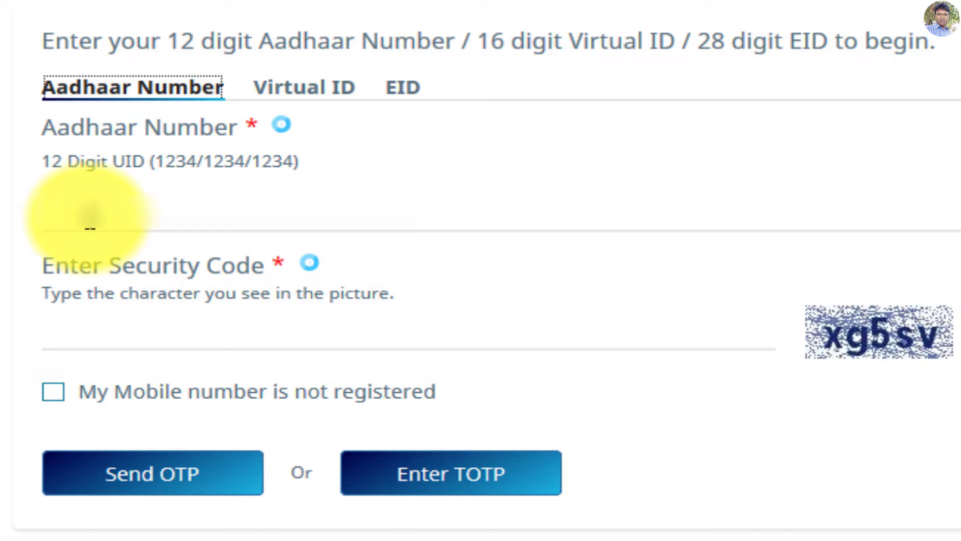
- Enter the Aadhaar number and the security code shown in the captcha picture
left_click(90, 218)
key("ctrl+v")
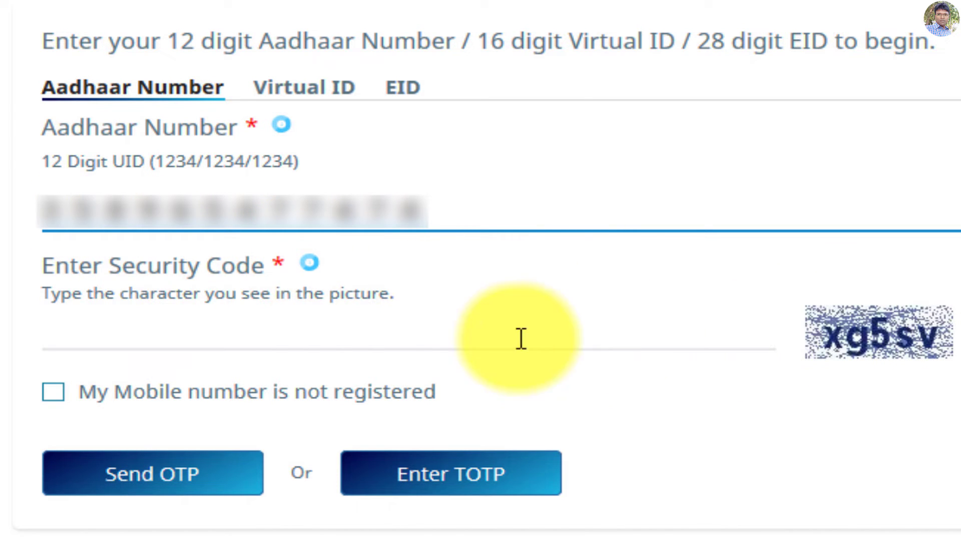
left_click(125, 339)
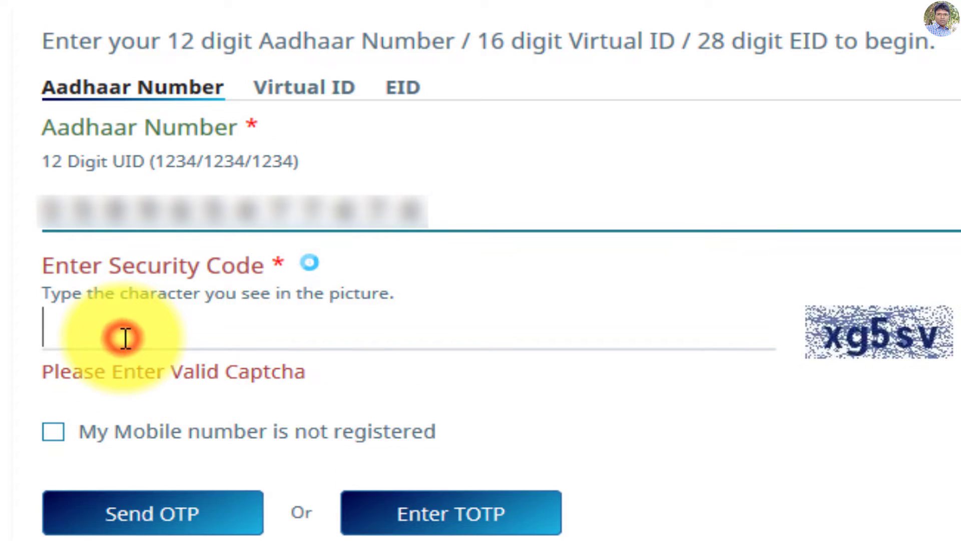
type("xg5sv")
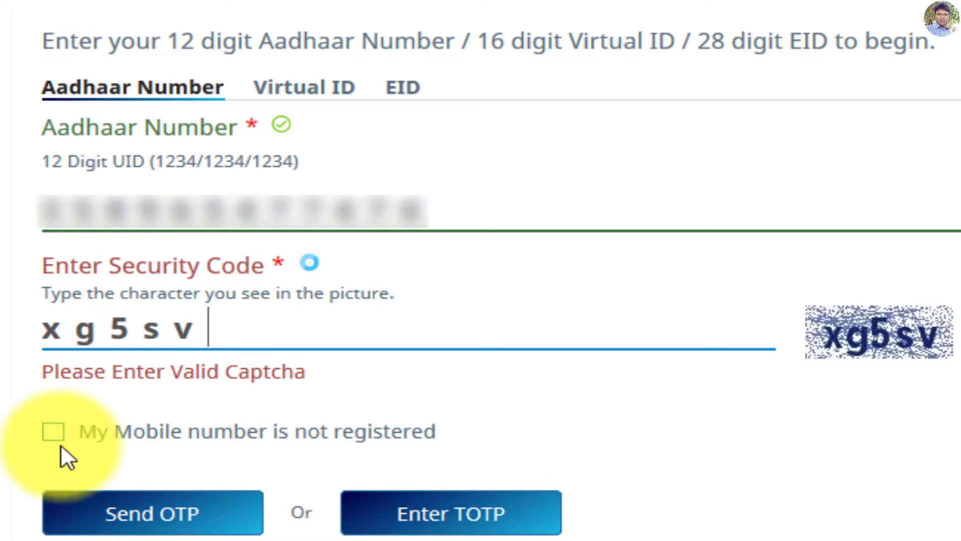
- Mark the mobile number as not registered, enter the non-registered mobile number and request an OTP
left_click(45, 429)
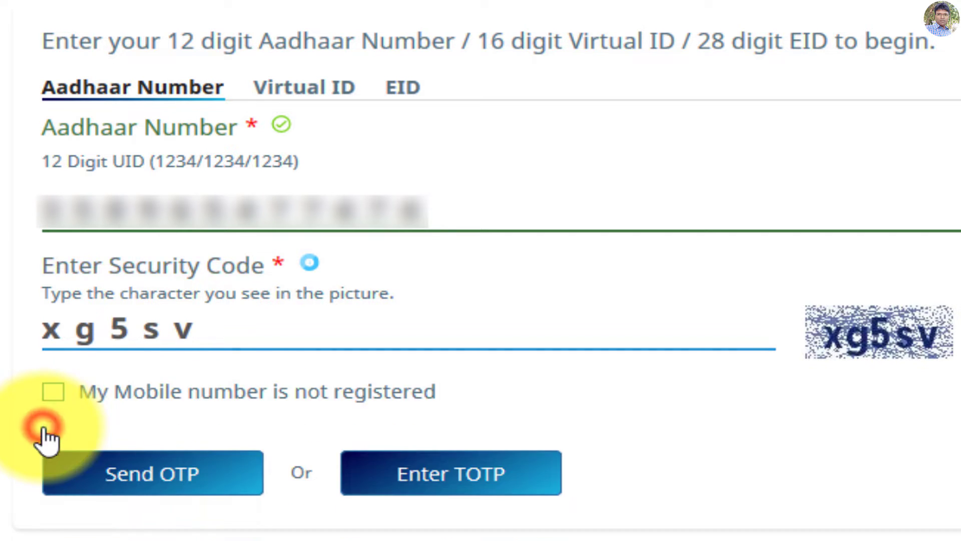
left_click(53, 392)
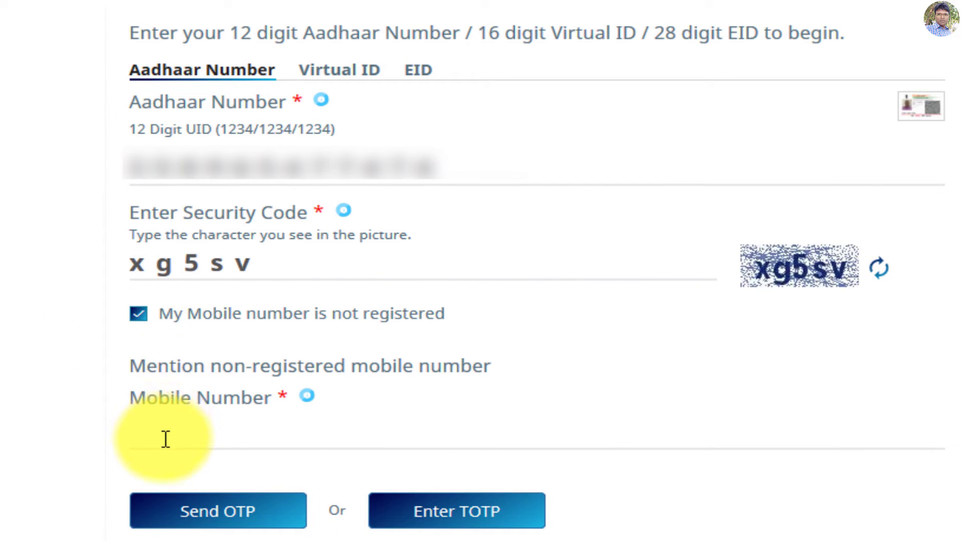
left_click(166, 439)
key("ctrl+v")
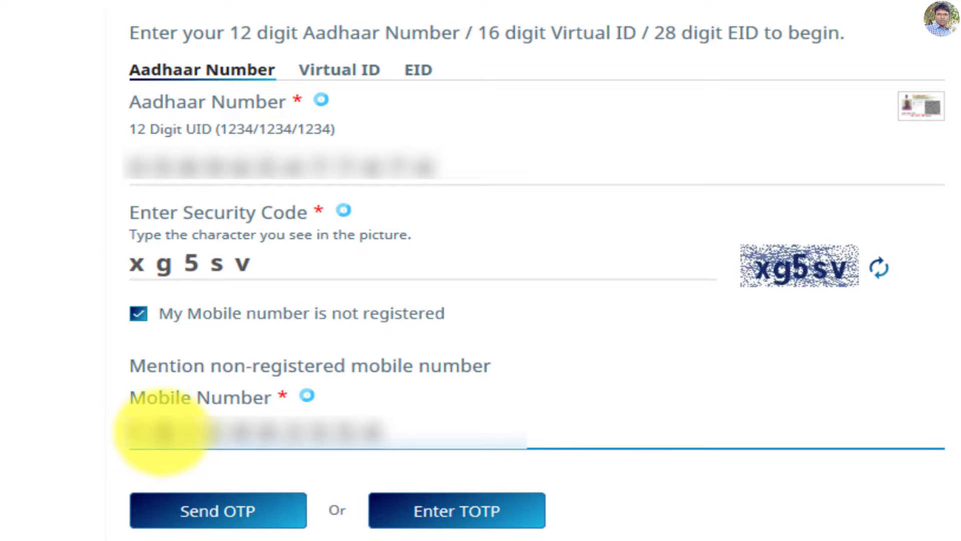
left_click(201, 510)
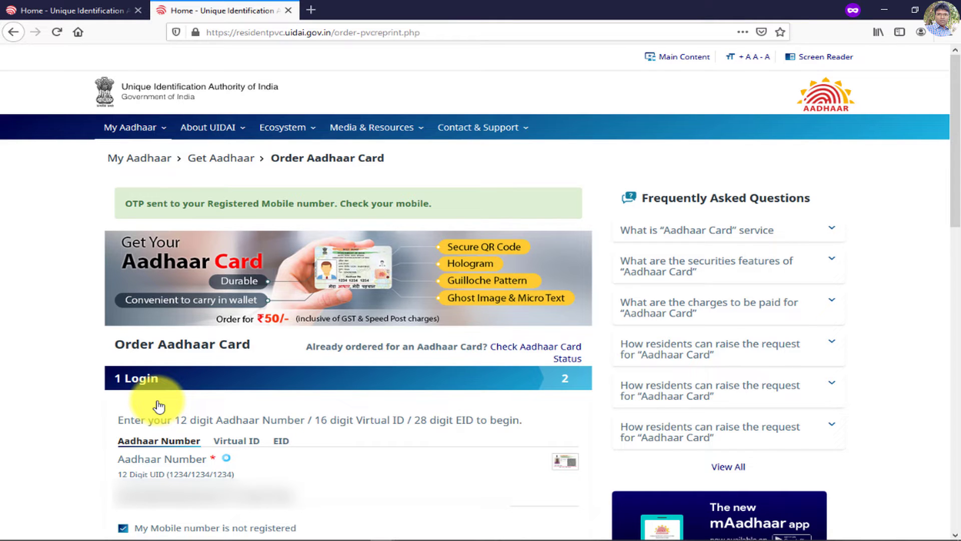
- Enter the received OTP, accept the Terms and Conditions and submit the login form
scroll(159, 406, "down", 4)
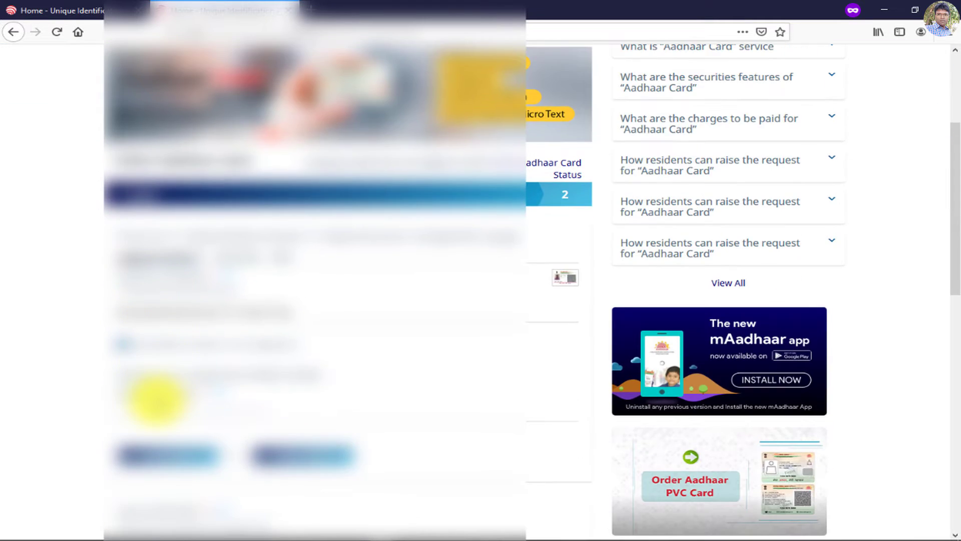
scroll(157, 400, "down", 2)
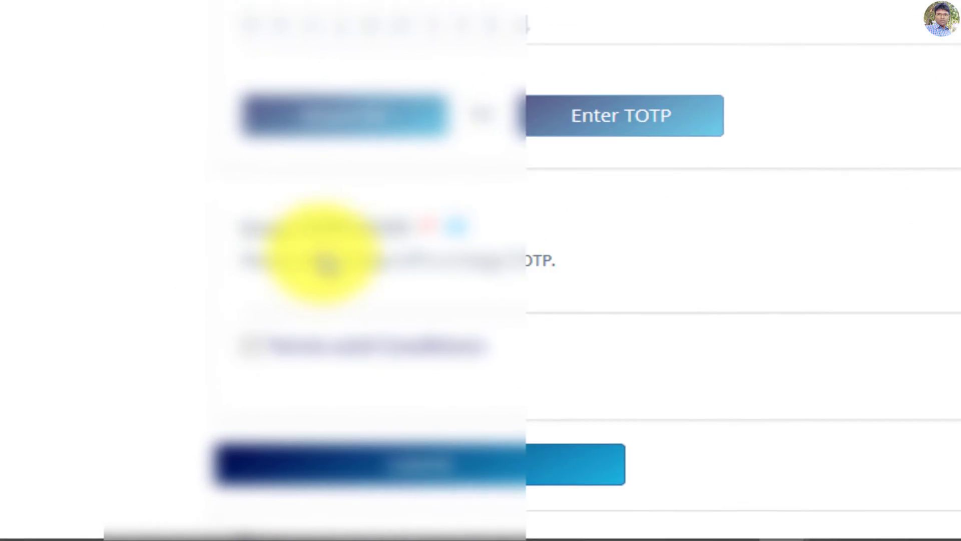
left_click(348, 278)
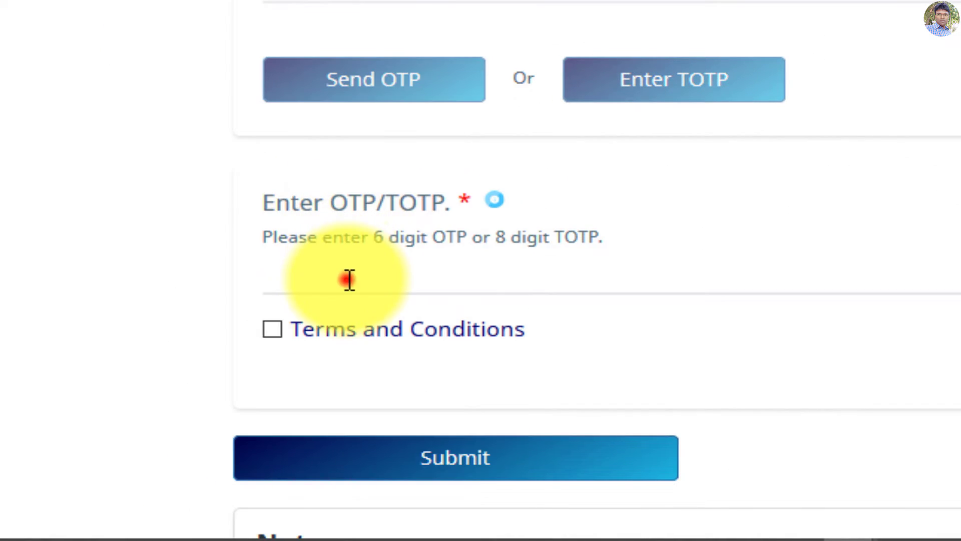
key("ctrl+v")
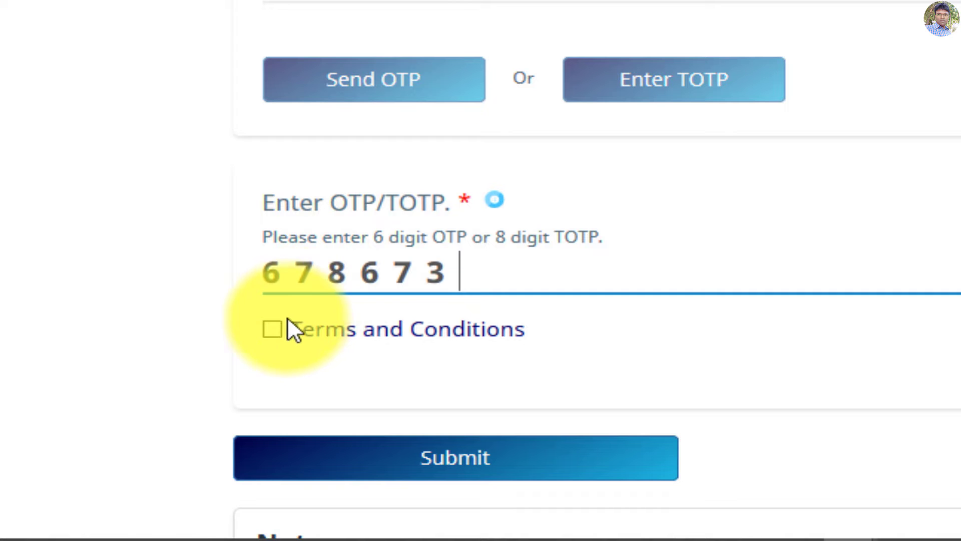
left_click(273, 329)
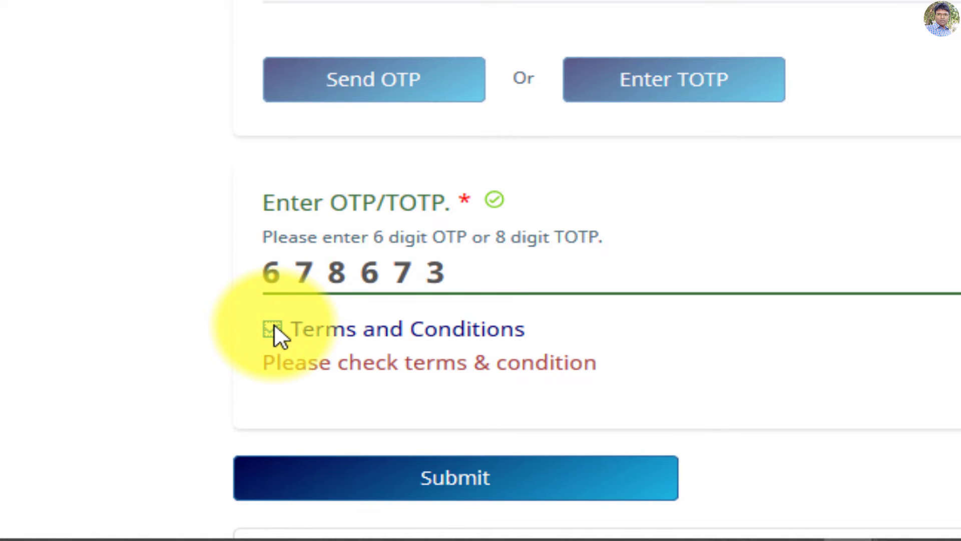
left_click(430, 478)
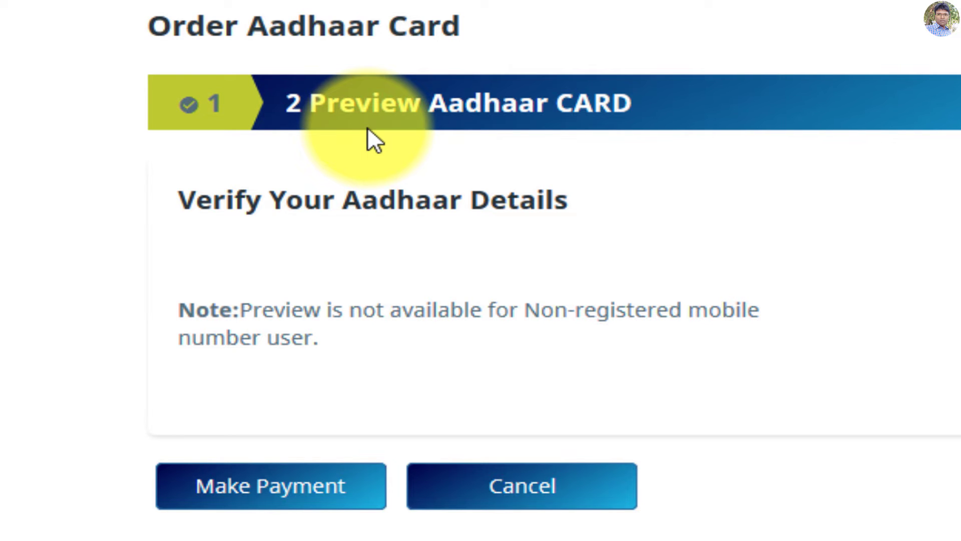
- Proceed from the Aadhaar card preview to making the payment
left_click(291, 484)
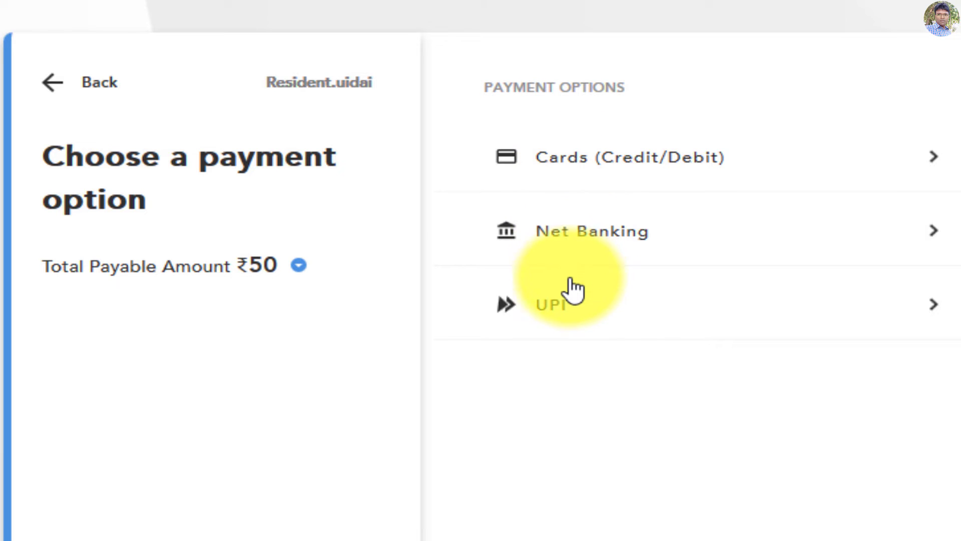
- View the Net Banking banks and the searchable list of all banks, and return to the payment options
left_click(558, 241)
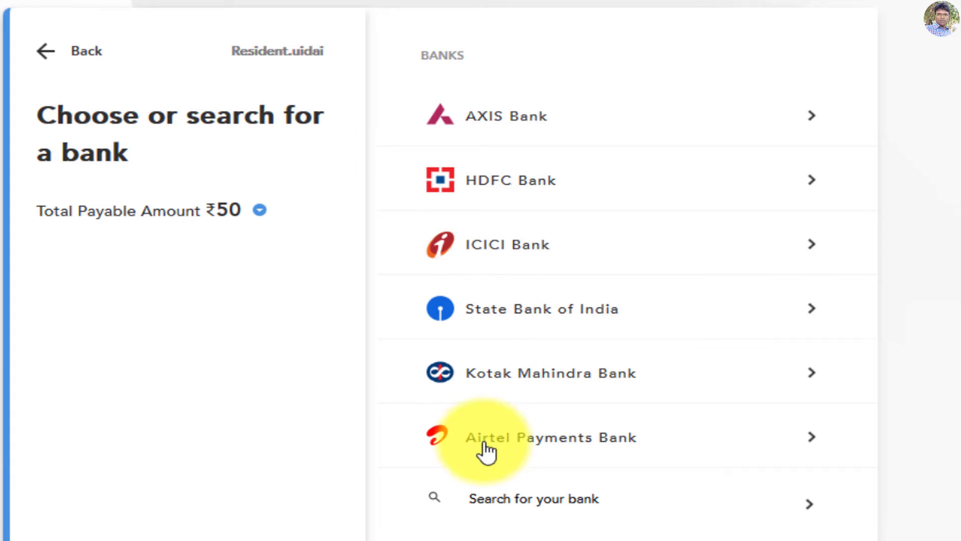
left_click(483, 509)
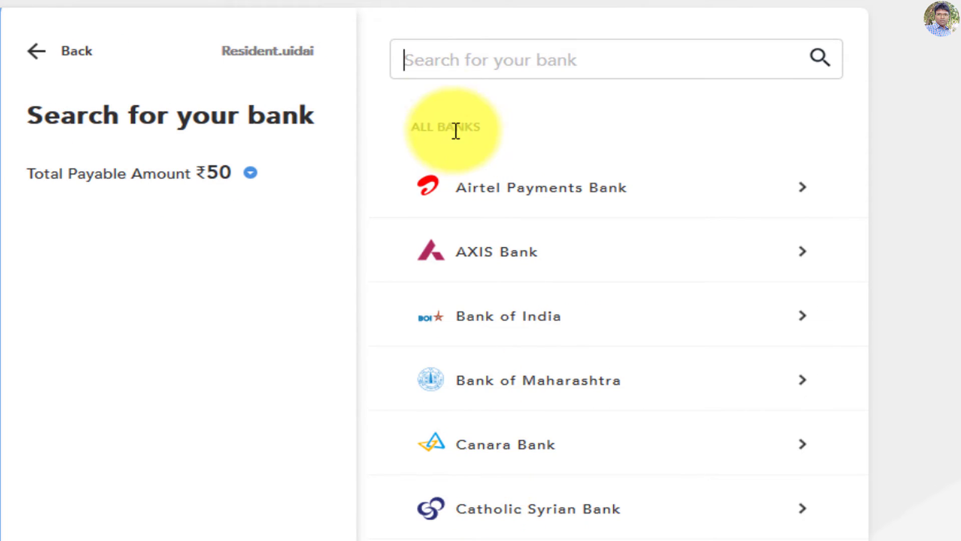
left_click(425, 56)
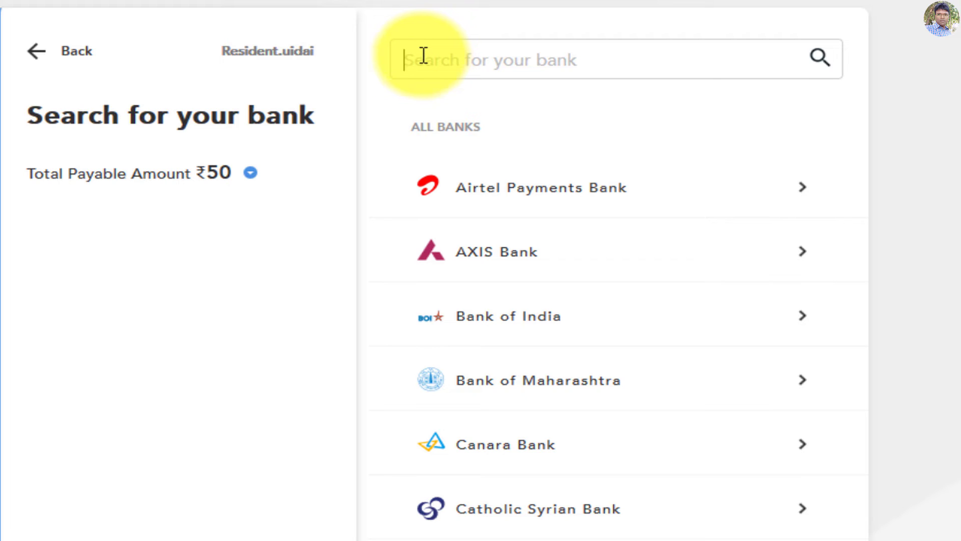
left_click(40, 52)
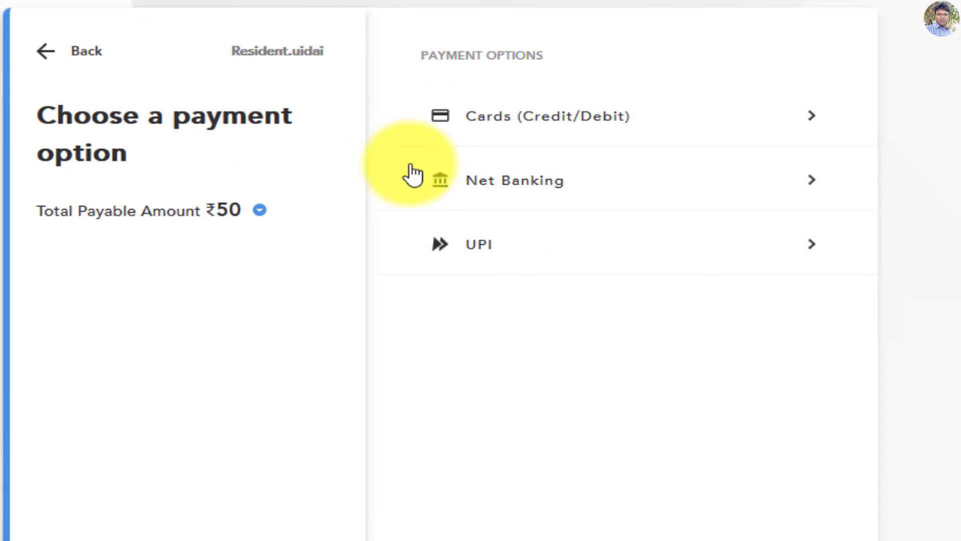
- Choose Net Banking with State Bank of India as the payment method and proceed to the bank's page
left_click(481, 183)
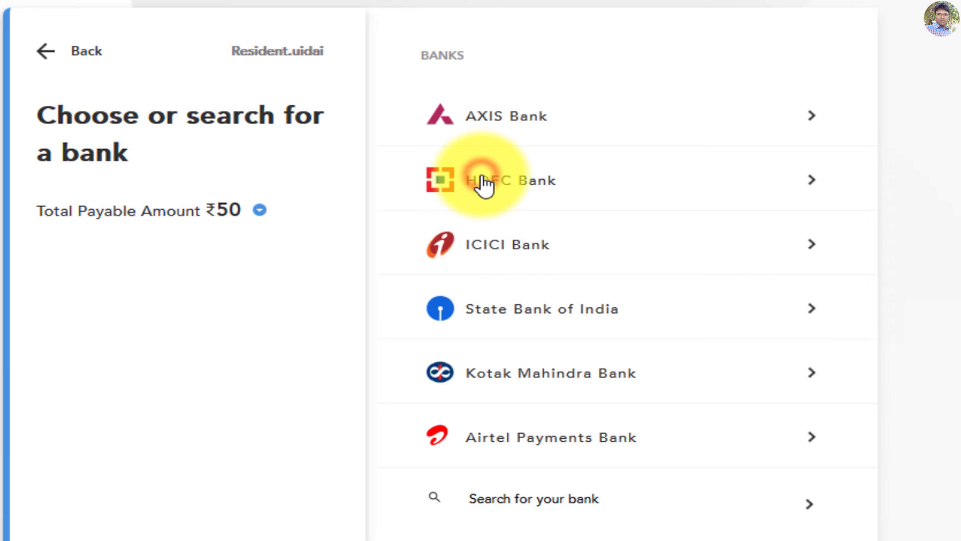
left_click(499, 320)
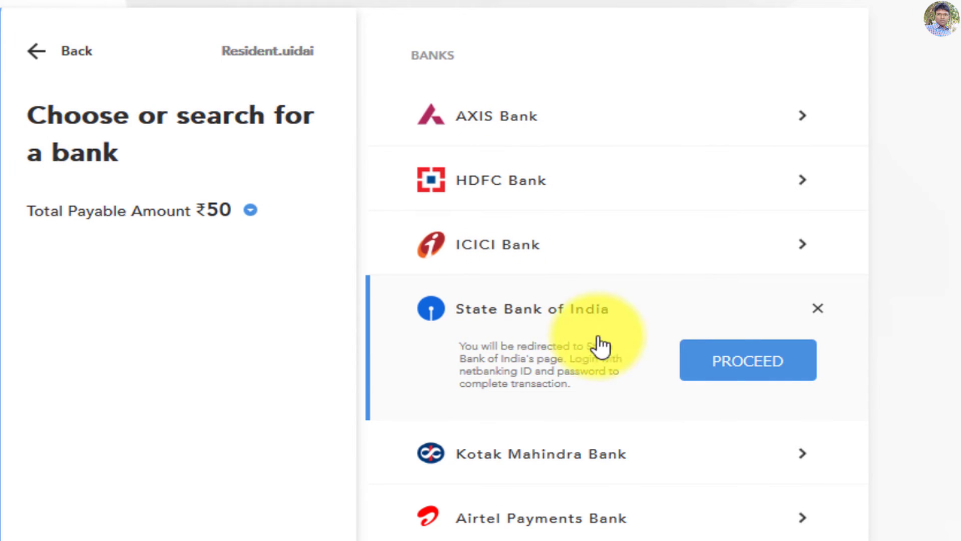
left_click(750, 358)
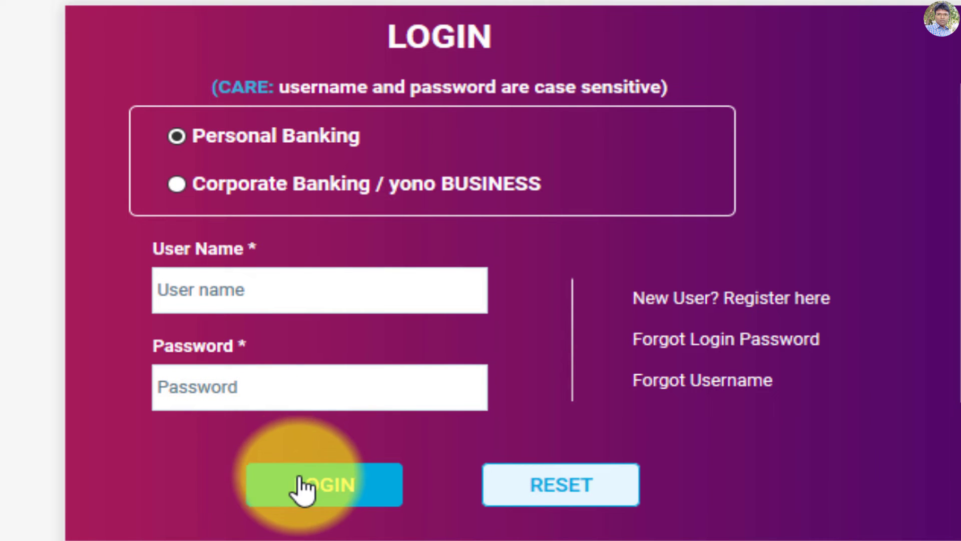
- Log in to Personal Banking with the account user name and password
left_click(176, 290)
left_click(182, 389)
key("ctrl+v")
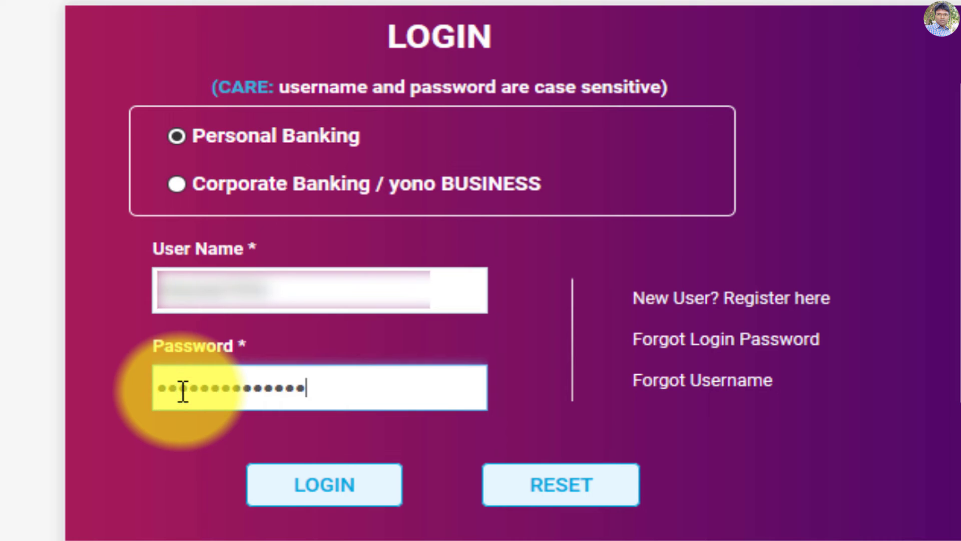
left_click(316, 487)
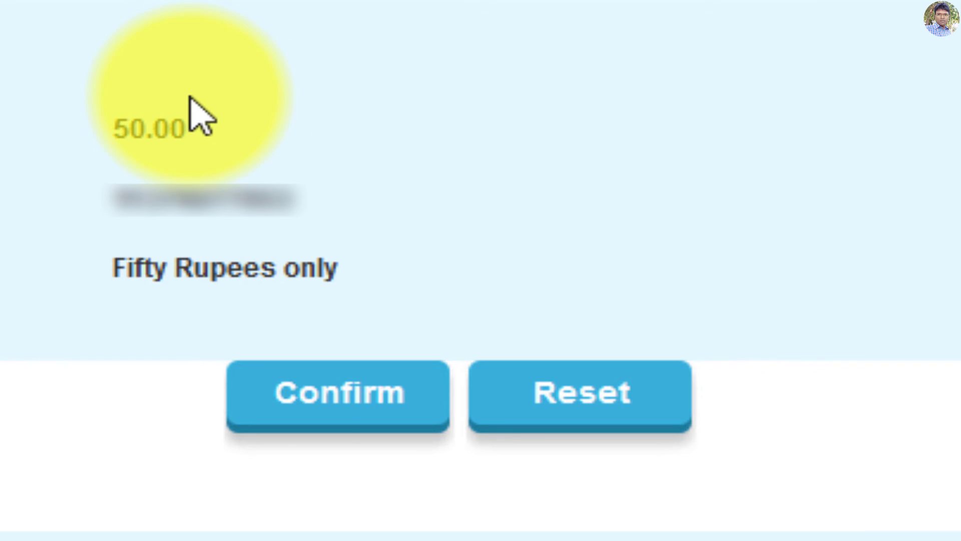
- Confirm the 50.00 rupee payment and authorise it with the high security transaction password received by phone
left_click(328, 393)
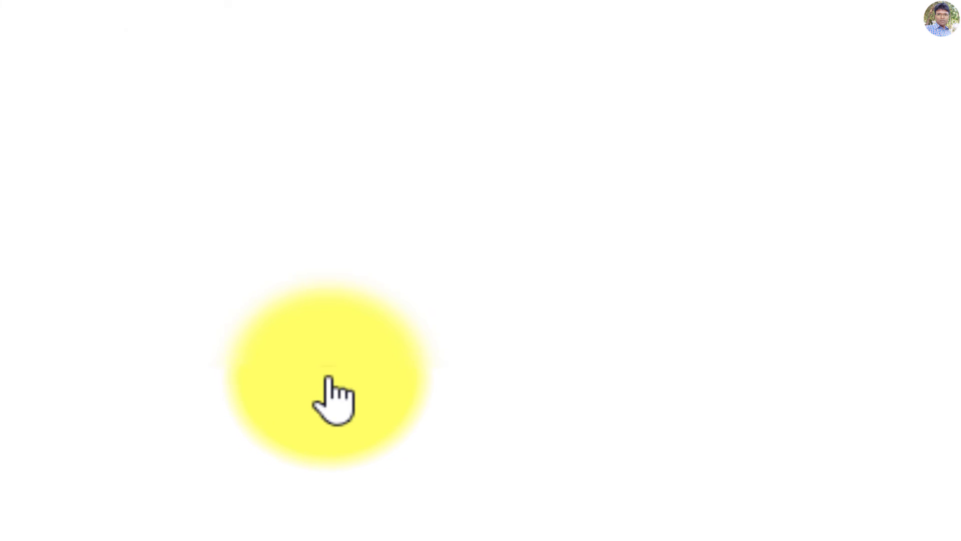
left_click(329, 425)
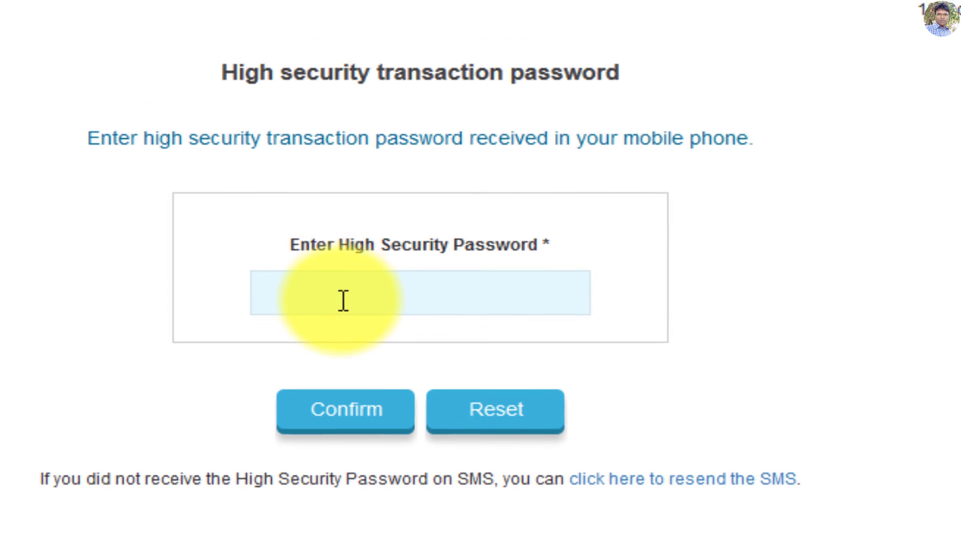
left_click(445, 255)
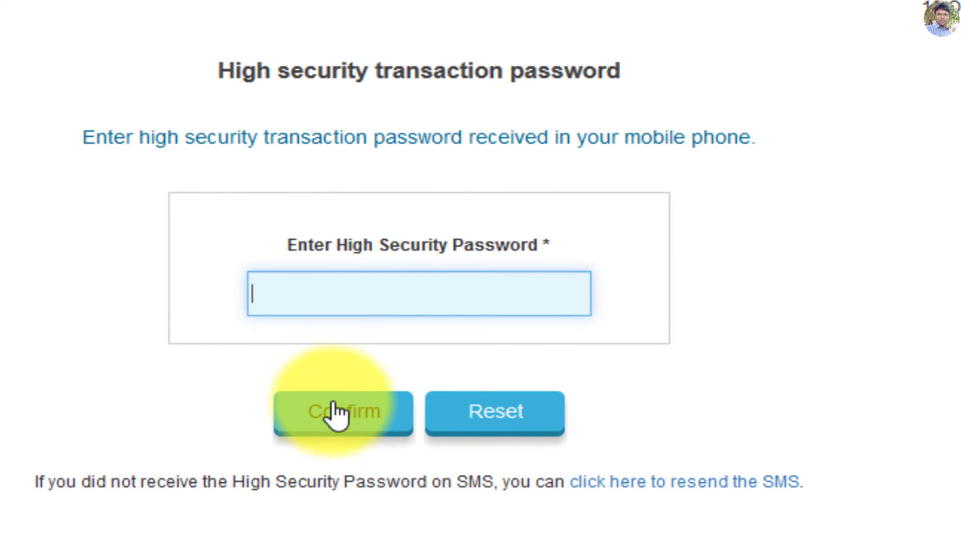
left_click(251, 293)
key("ctrl+v")
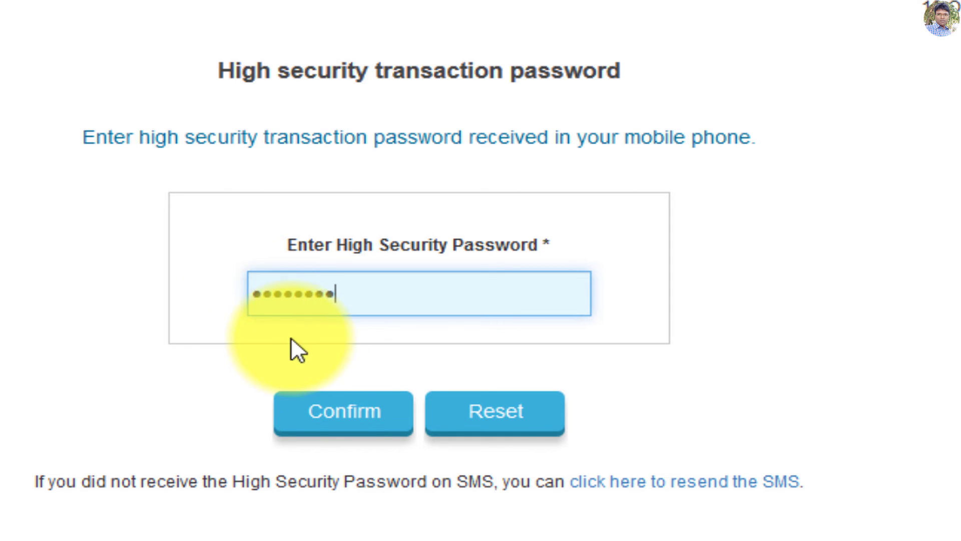
left_click(336, 415)
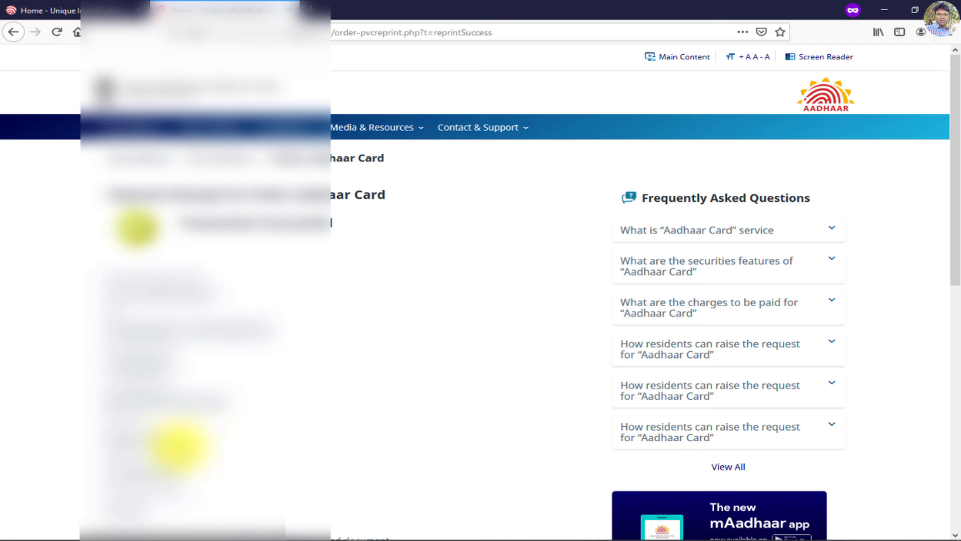
- Download the payment receipt PDF for the Aadhaar card order
scroll(178, 476, "down", 2)
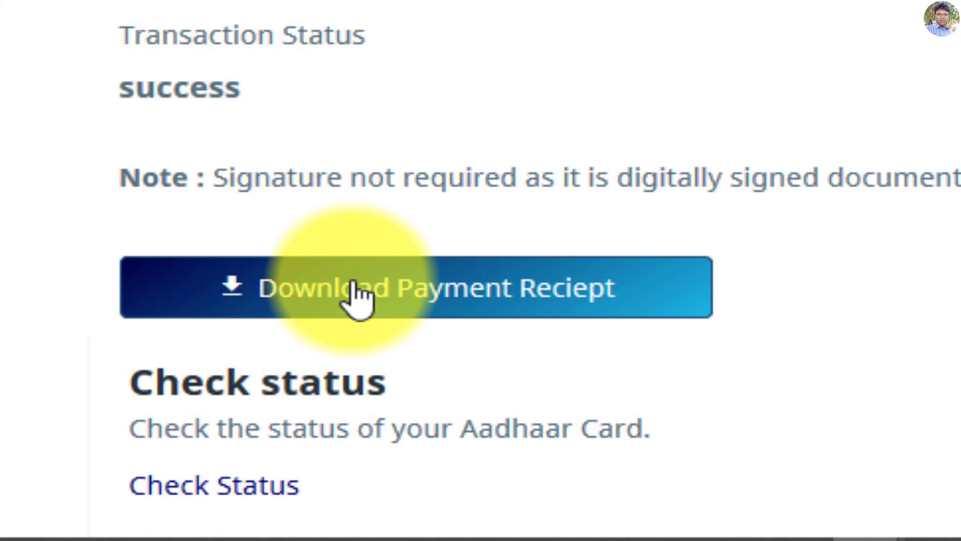
left_click(356, 295)
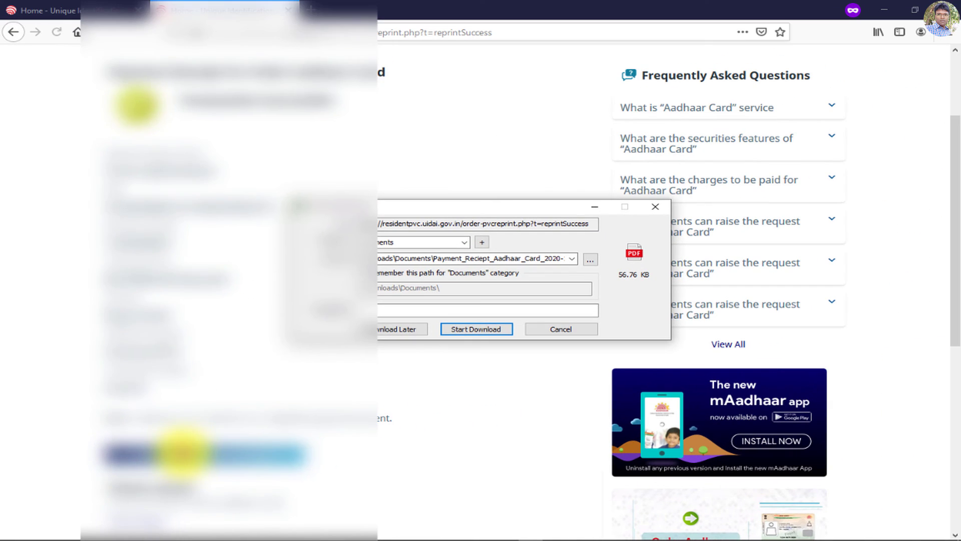
left_click(480, 329)
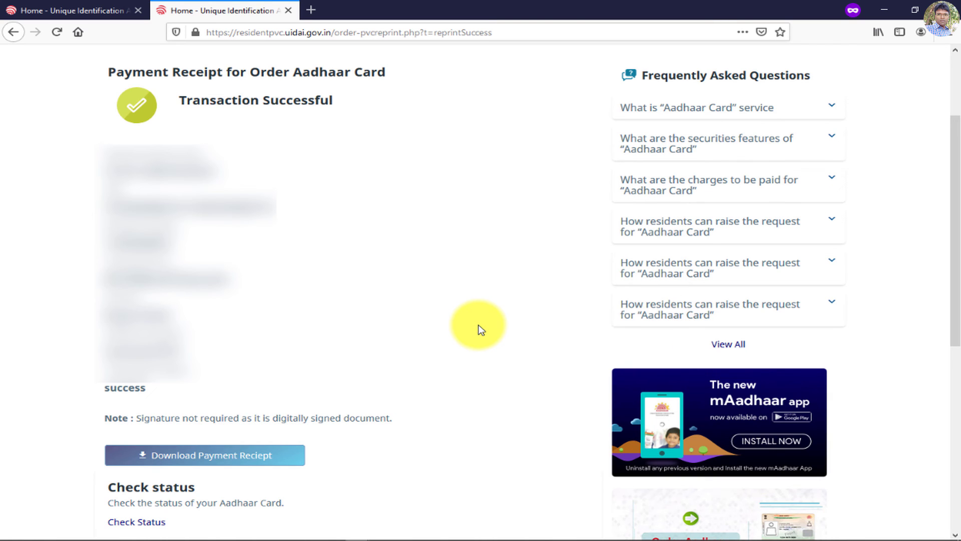